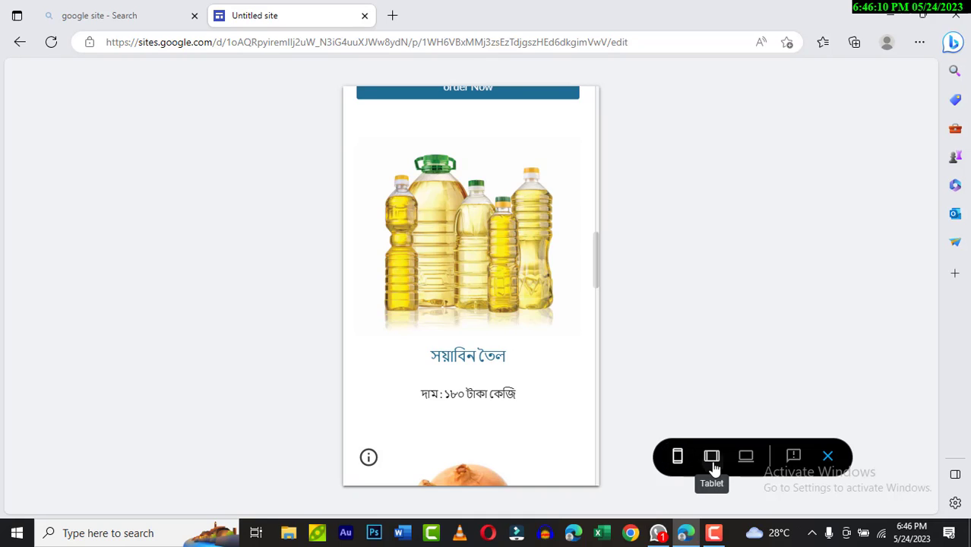
Preview the site in tablet, large-screen and phone sizes, and return to the editor
click(712, 465)
click(745, 465)
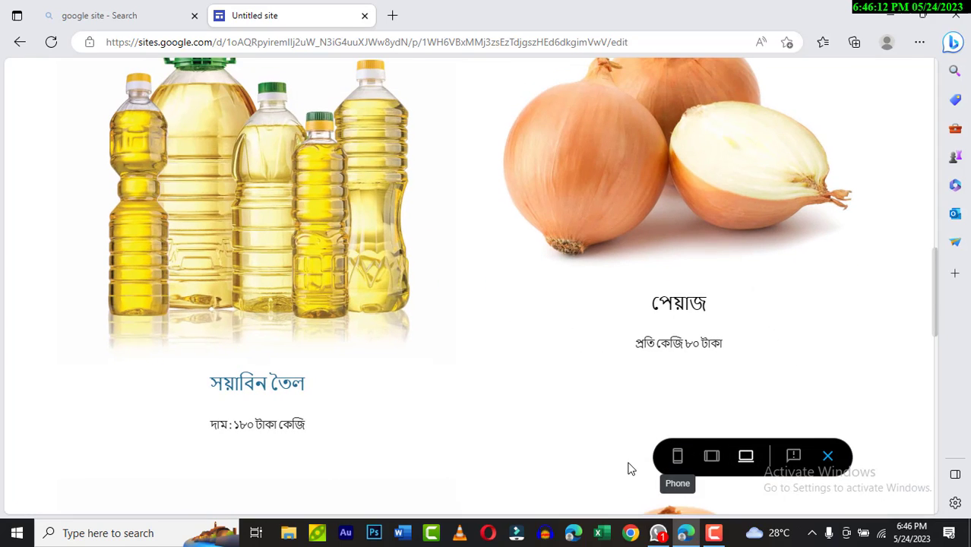
scroll(496, 453, up, 7)
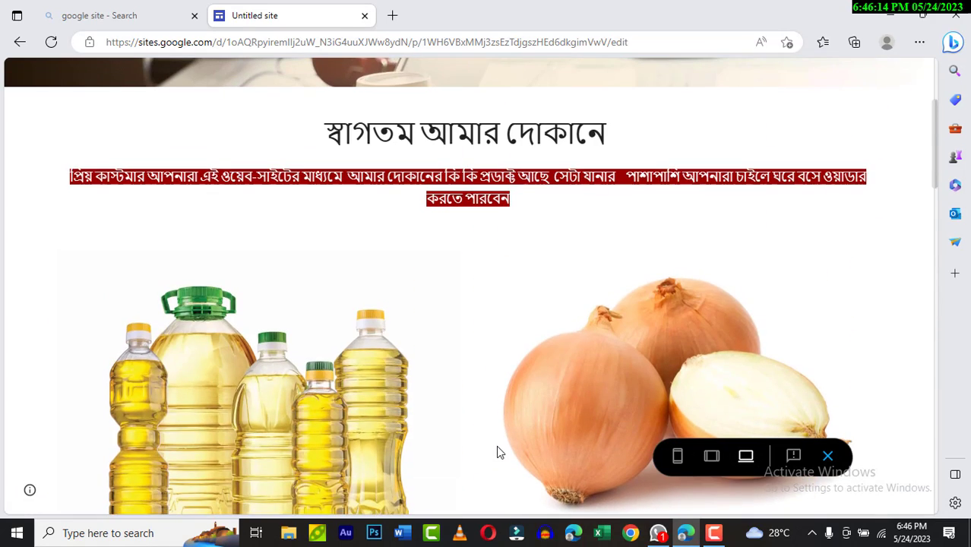
click(677, 457)
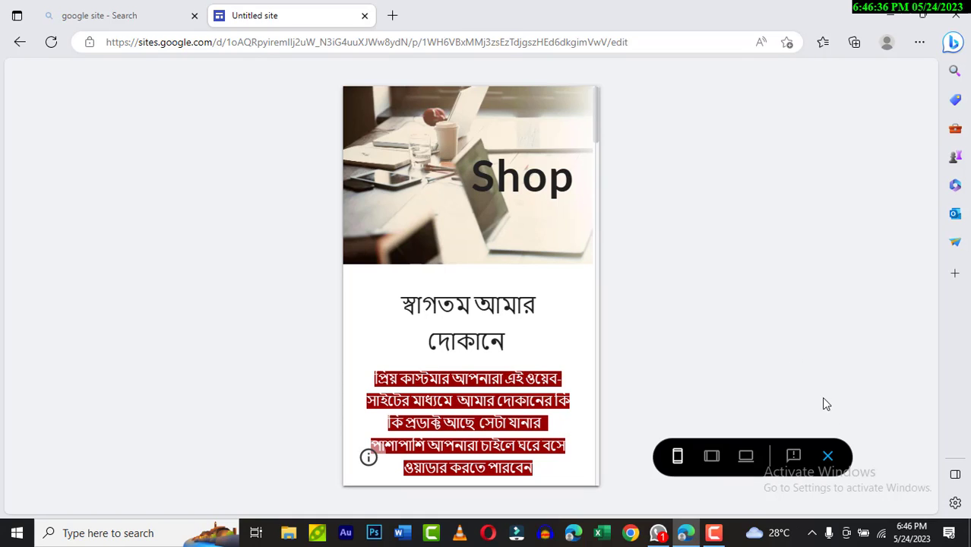
click(827, 456)
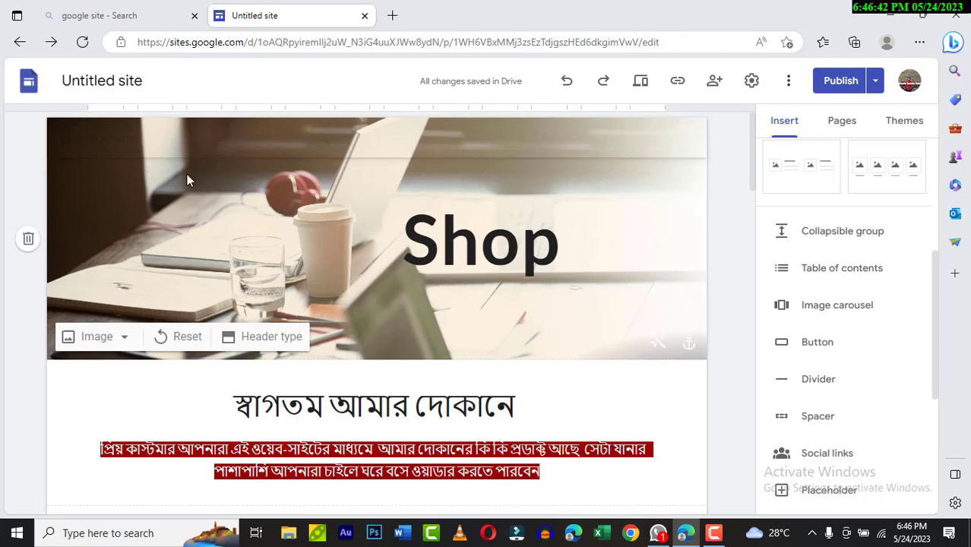
Name the site "shop" and view the logo and favicon options in the brand image settings
mouse_move(97, 190)
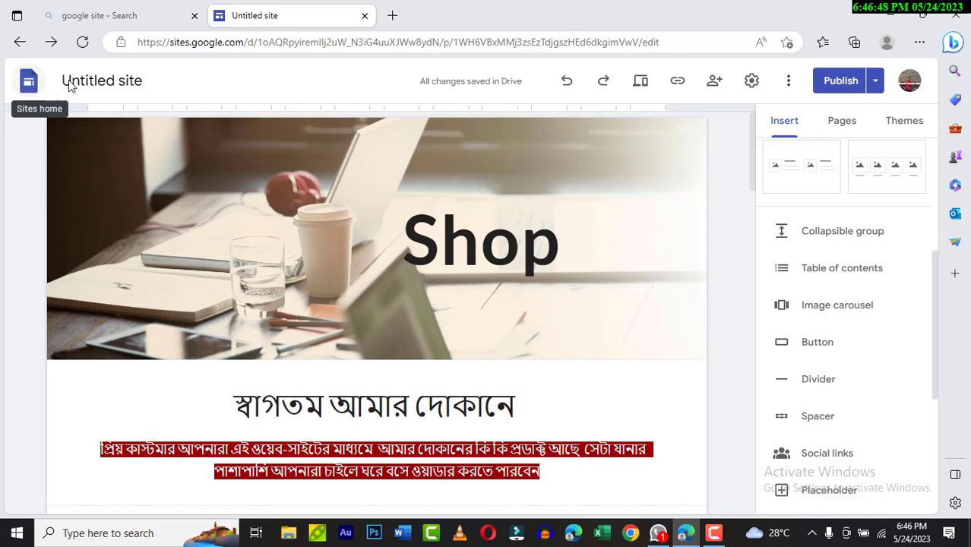
click(144, 80)
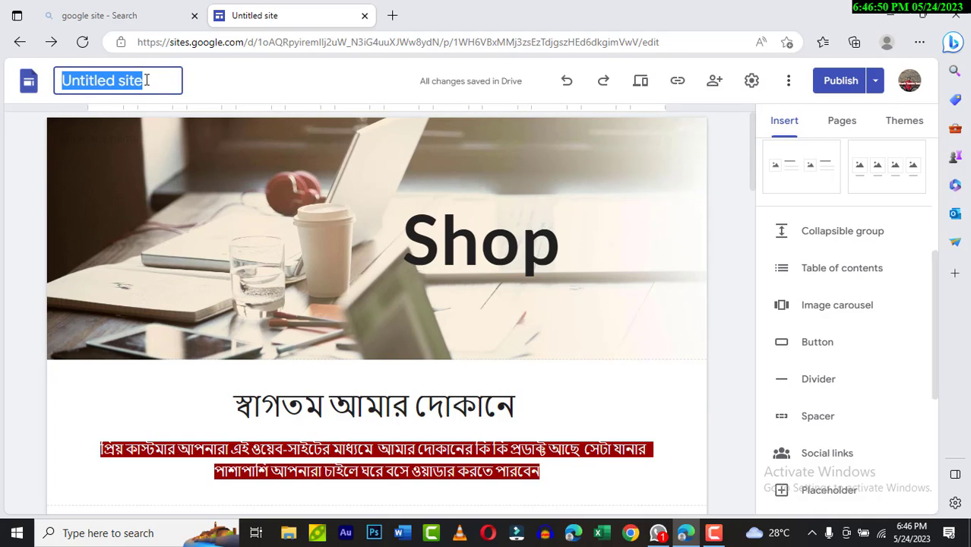
text(shop)
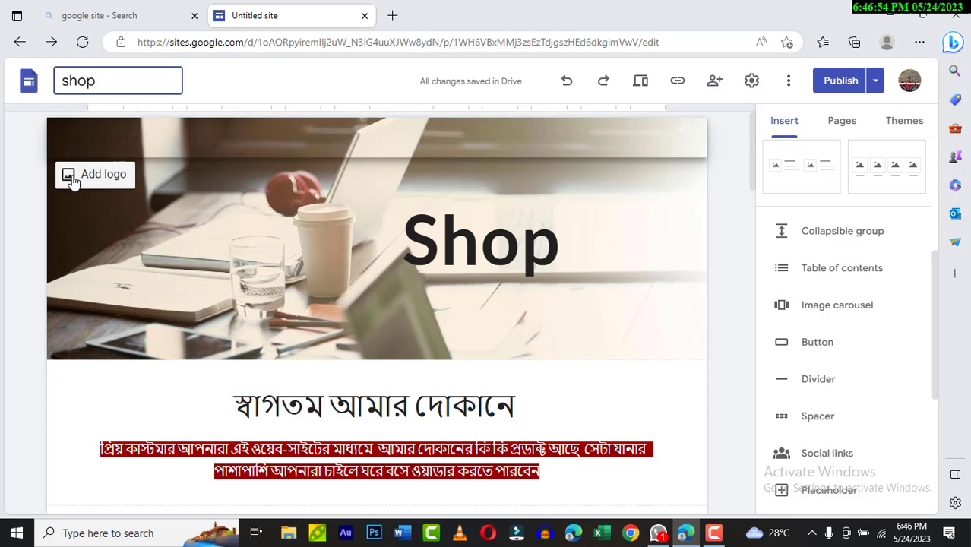
click(75, 177)
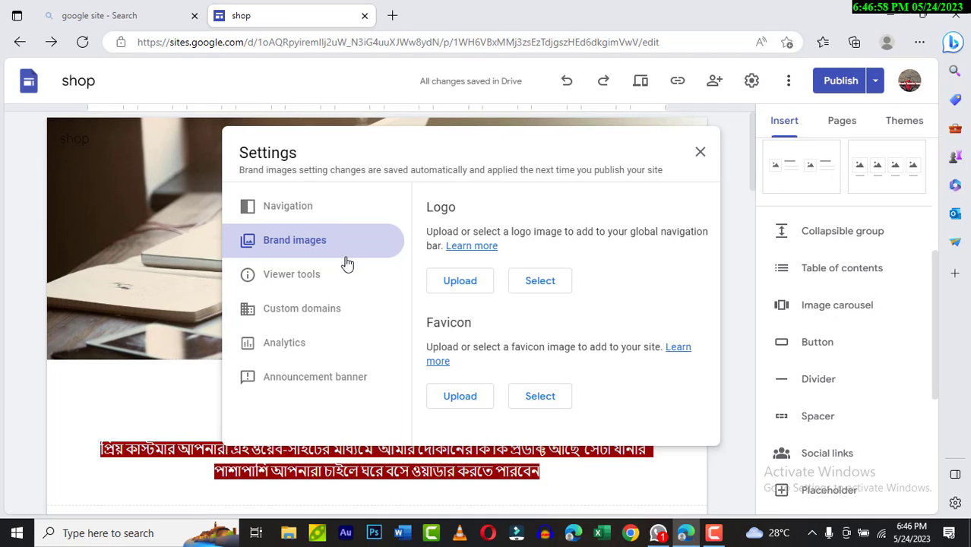
click(698, 152)
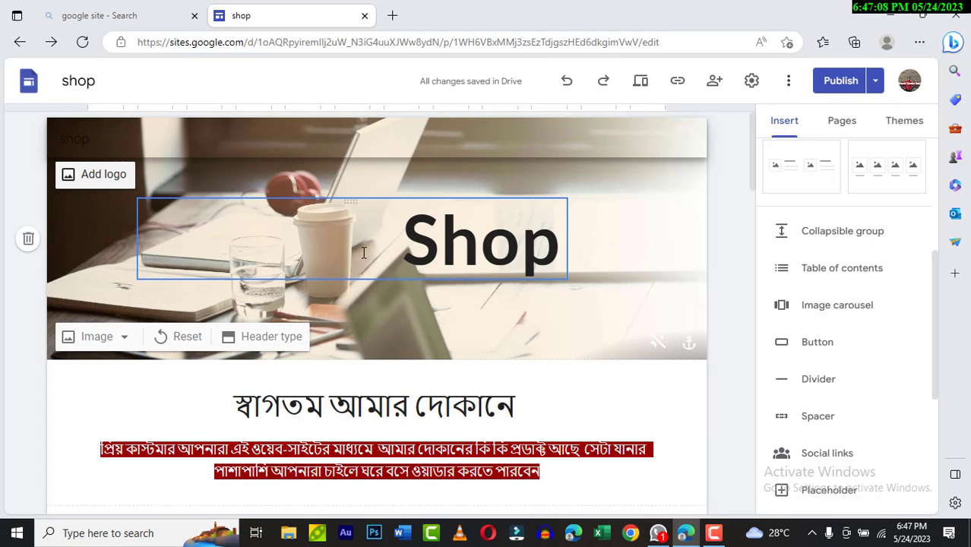
Add a new page named "Contact Us" to the site
scroll(849, 247, up, 3)
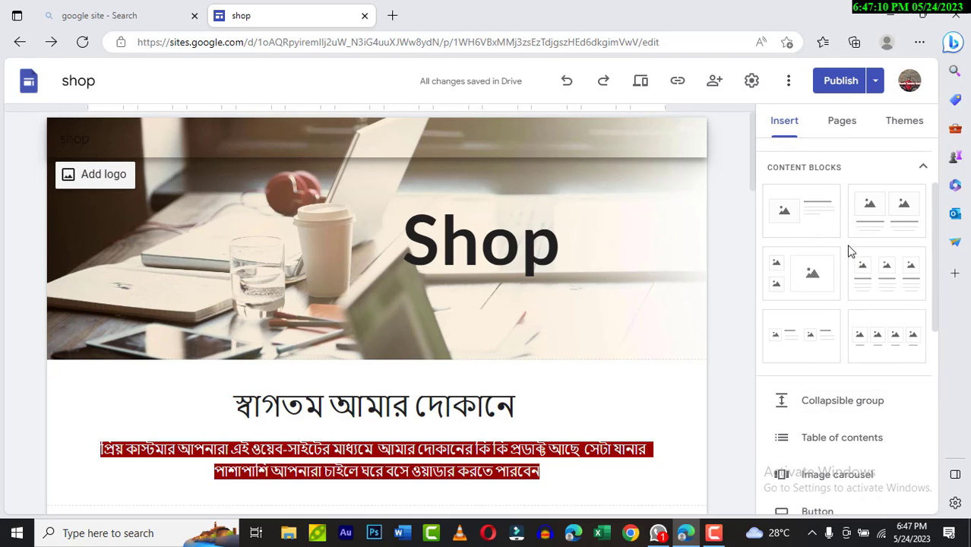
scroll(849, 249, up, 3)
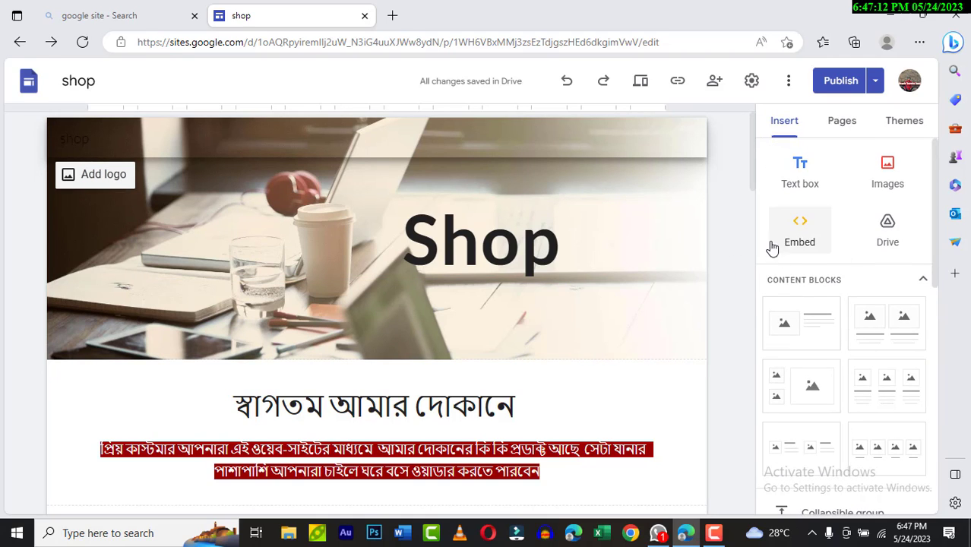
click(839, 129)
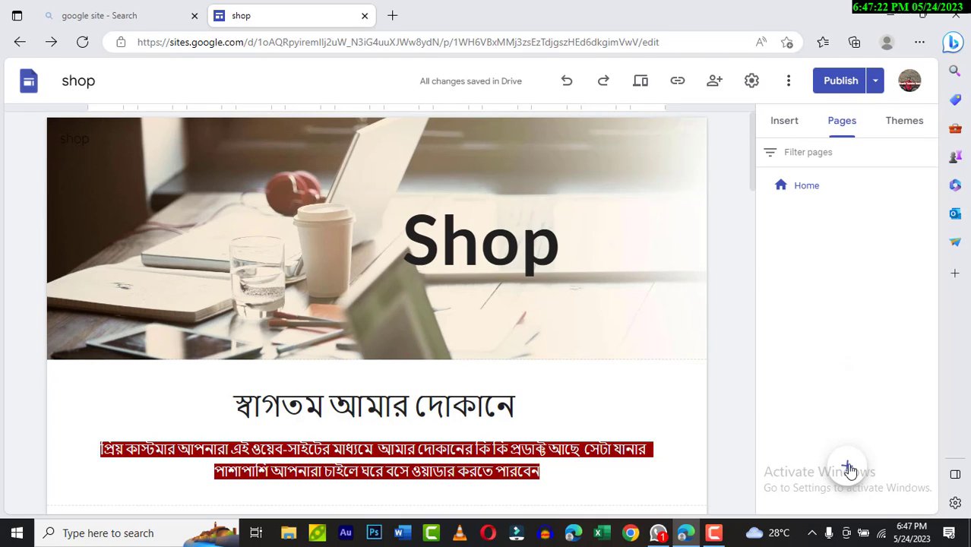
mouse_move(846, 467)
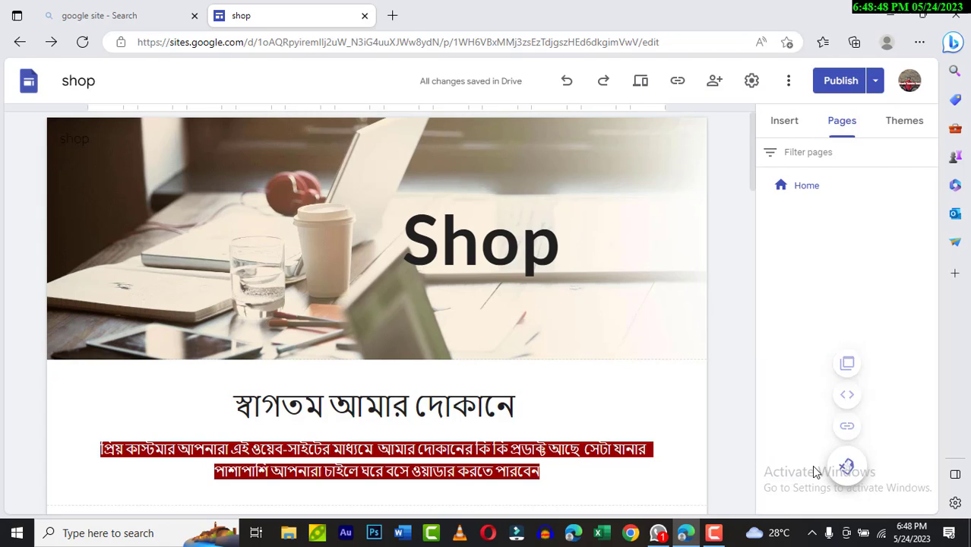
click(845, 468)
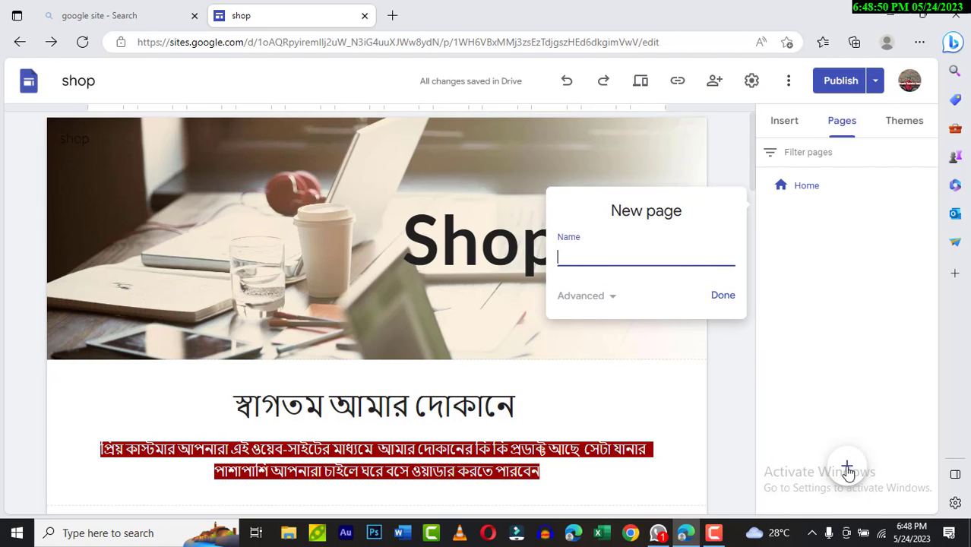
click(596, 263)
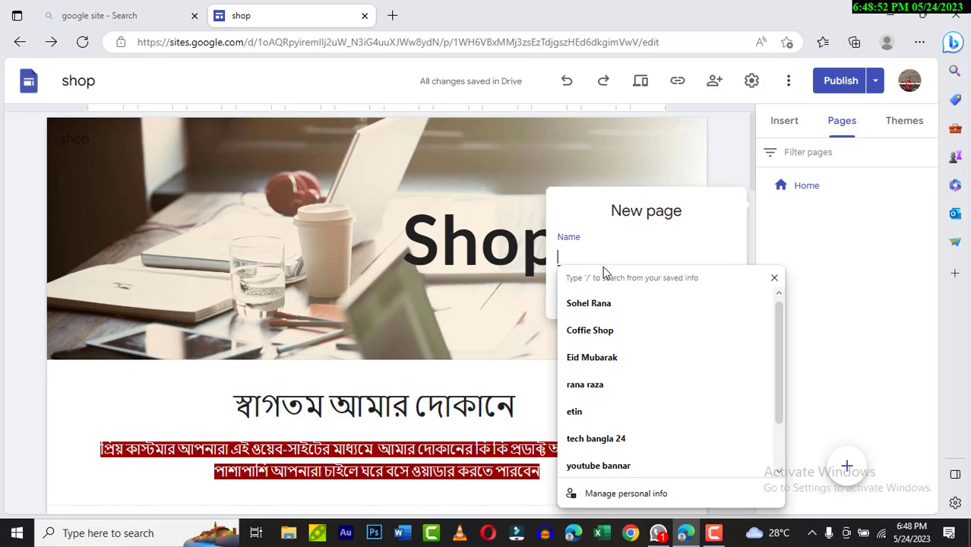
text(0)
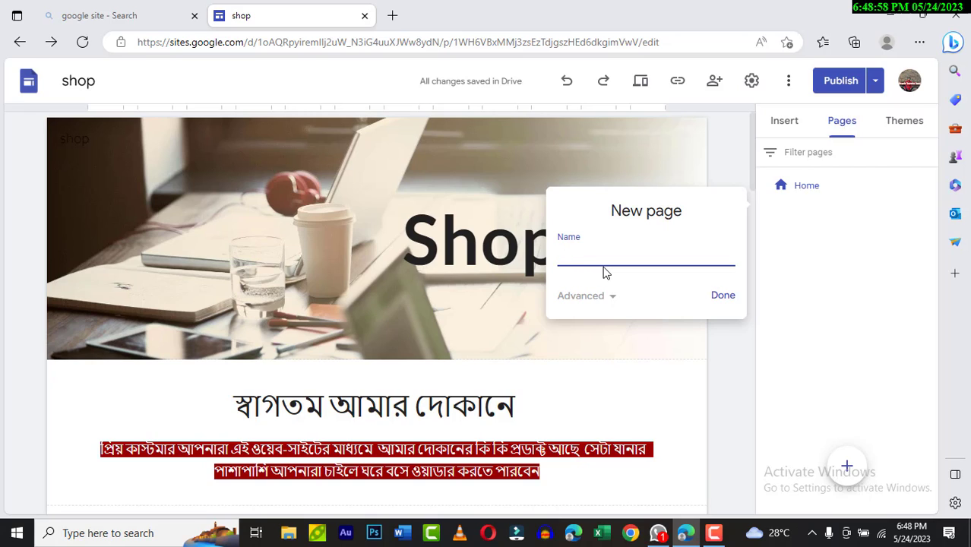
text(Co)
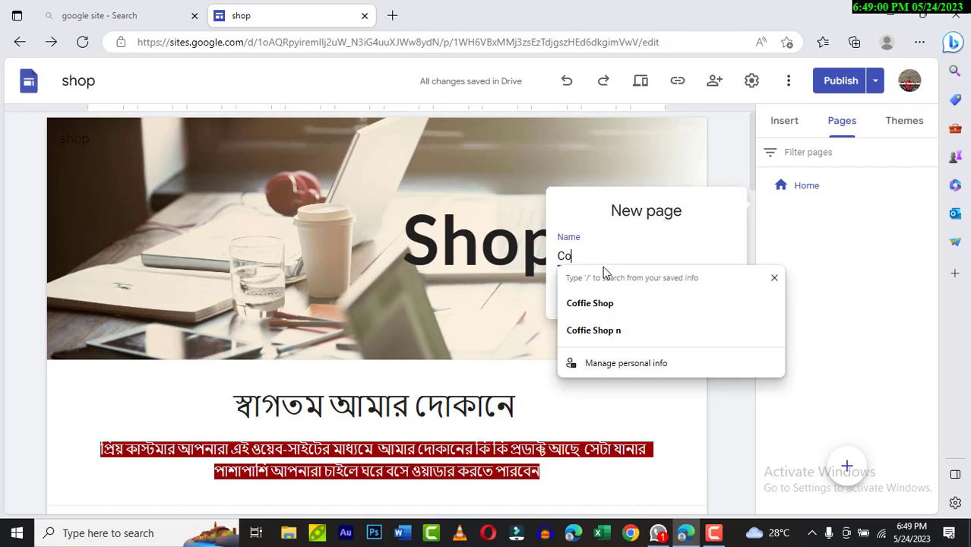
text(nt)
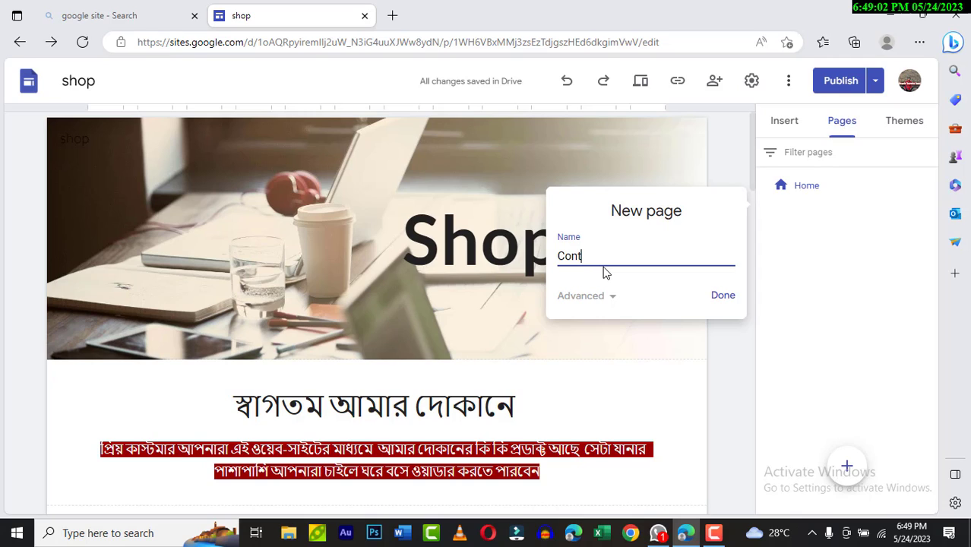
text(act Us)
click(723, 296)
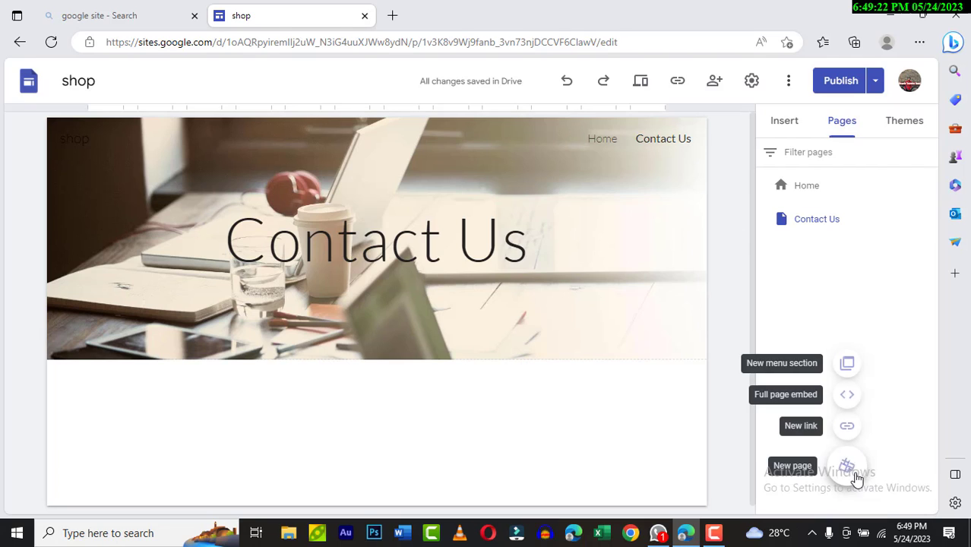
Add another new page named "About Us" to the site
click(846, 465)
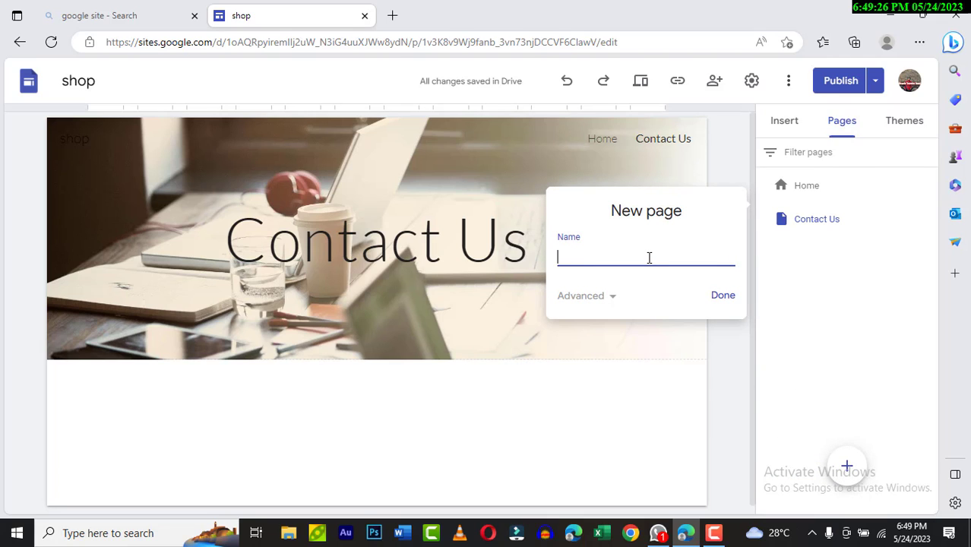
text(About Us)
click(722, 295)
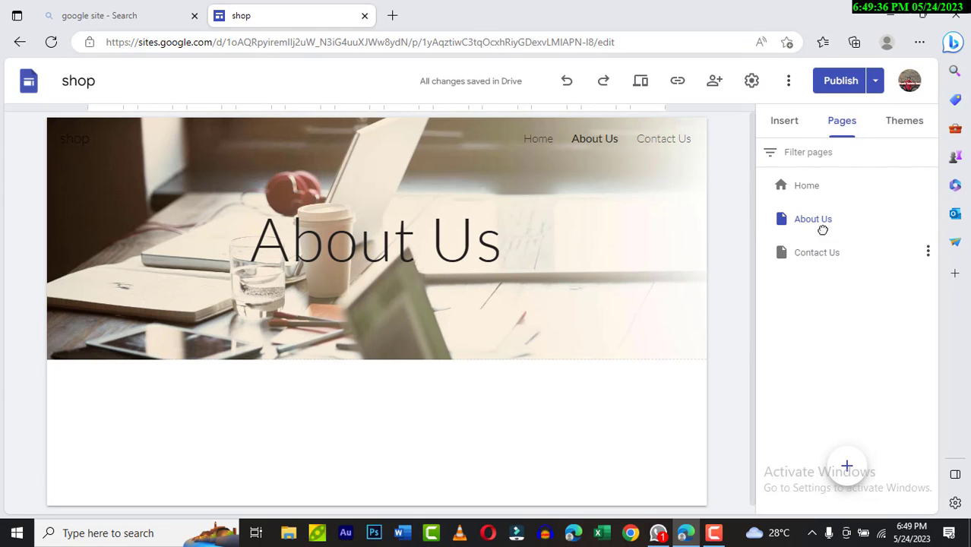
Try to make Contact Us a subpage of About Us, and undo the nesting
drag(822, 229, 830, 218)
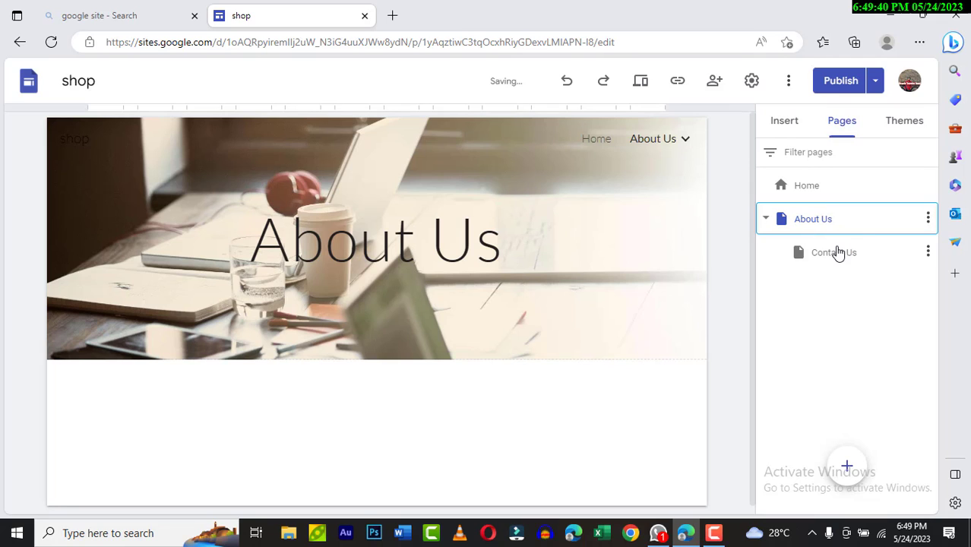
click(836, 251)
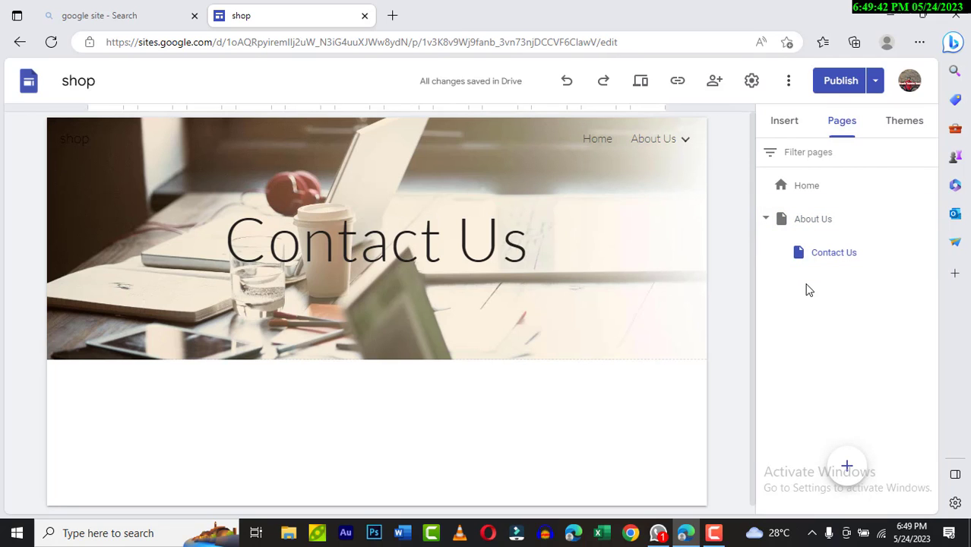
key(ctrl+z)
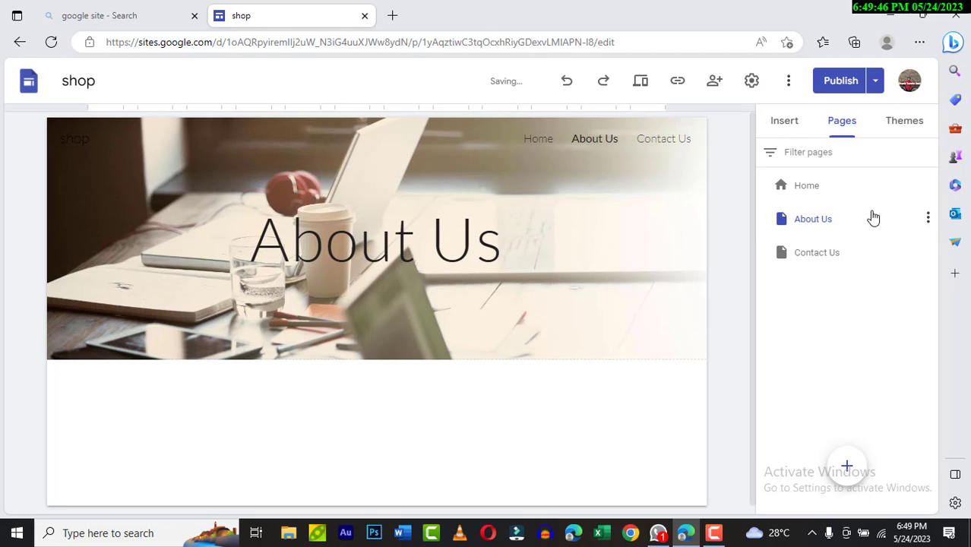
Move the Contact Us page above About Us in the site's page order
click(927, 219)
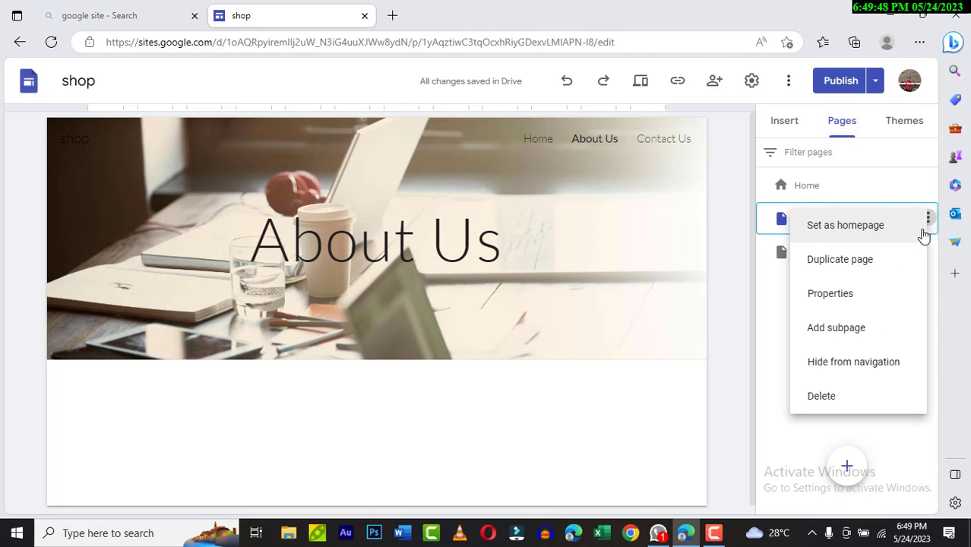
click(774, 325)
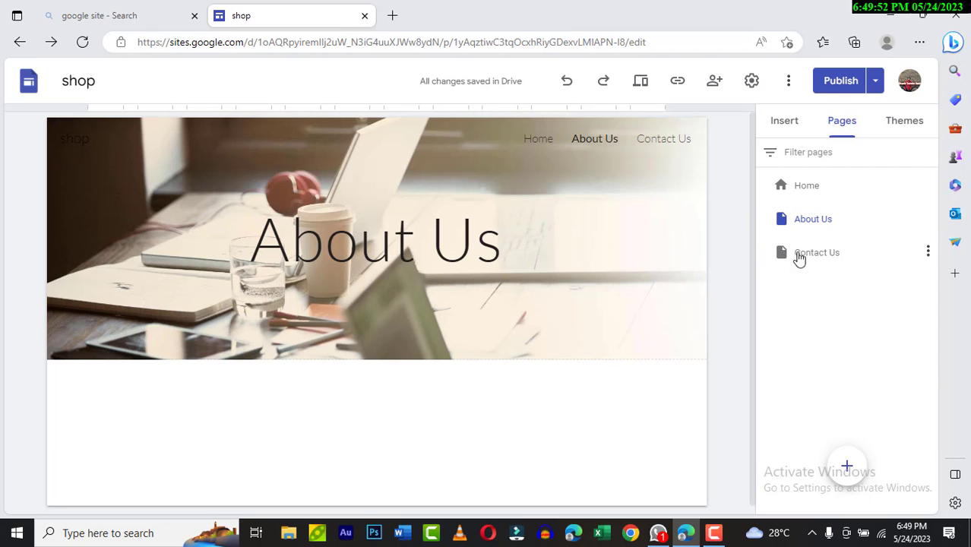
drag(799, 258, 785, 194)
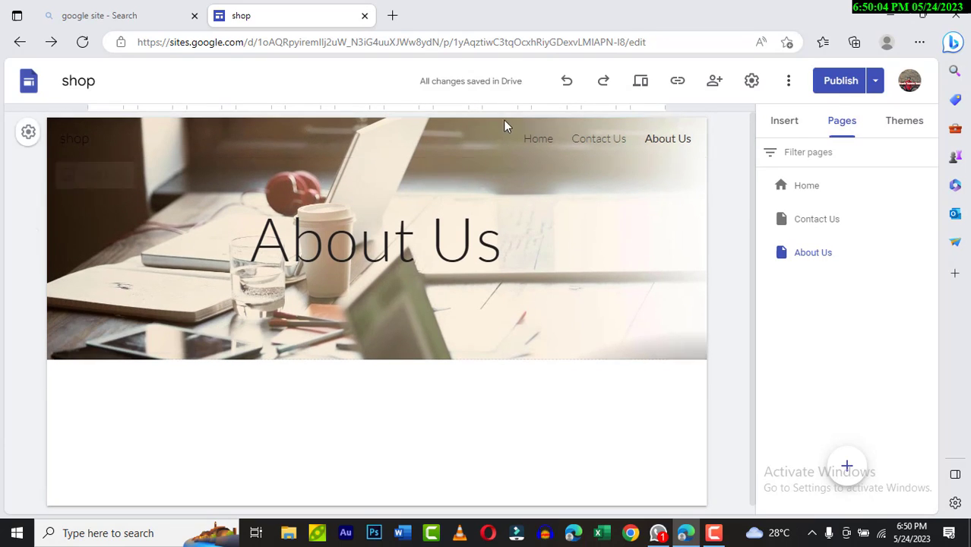
Open the Home page through the site navigation and look over its welcome text and product listings
click(538, 139)
scroll(513, 215, down, 5)
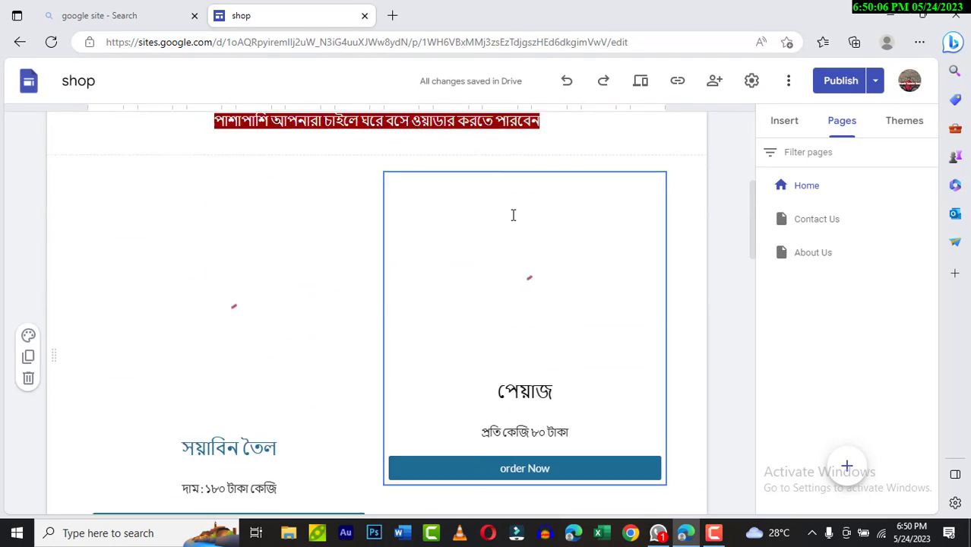
scroll(513, 215, down, 4)
scroll(511, 213, up, 5)
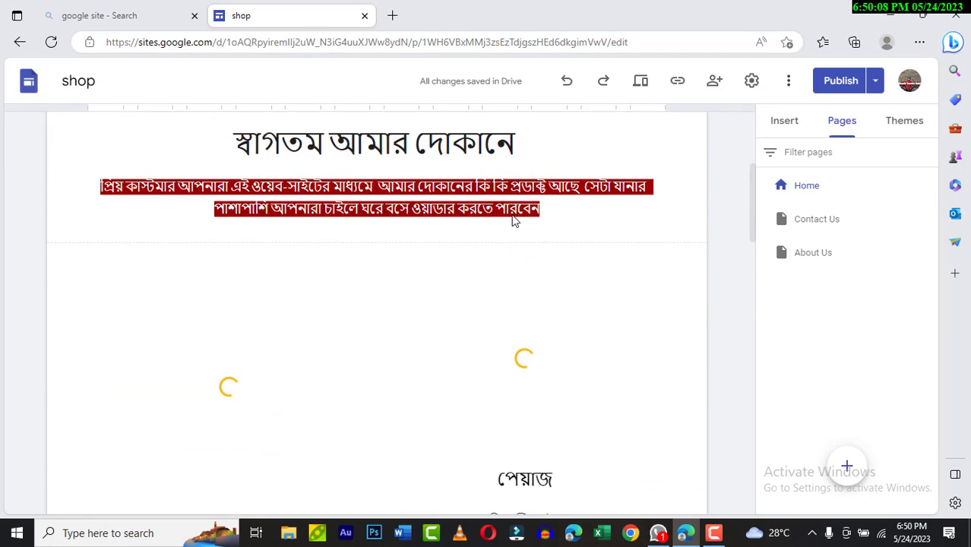
scroll(513, 221, up, 4)
Open the Contact Us page and insert an empty text box below its header
click(605, 138)
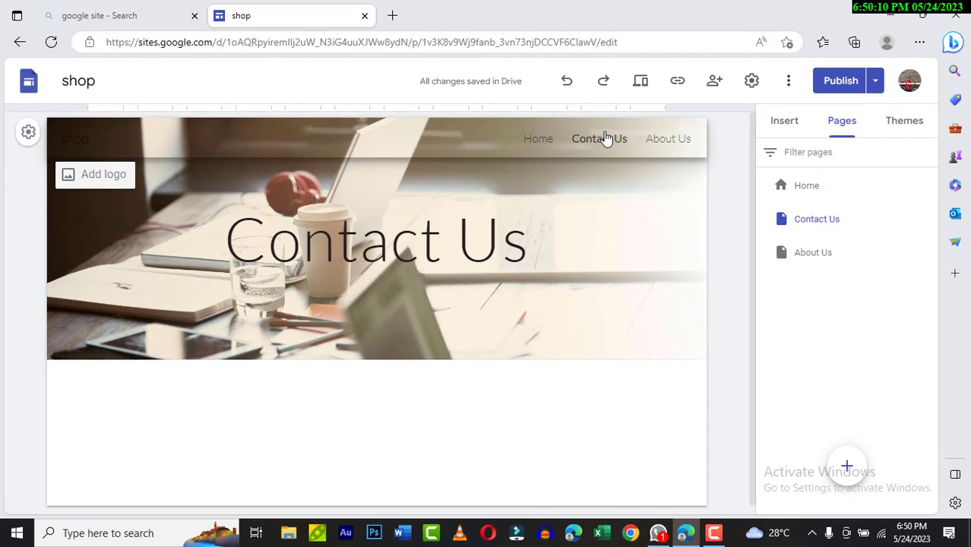
scroll(425, 227, down, 1)
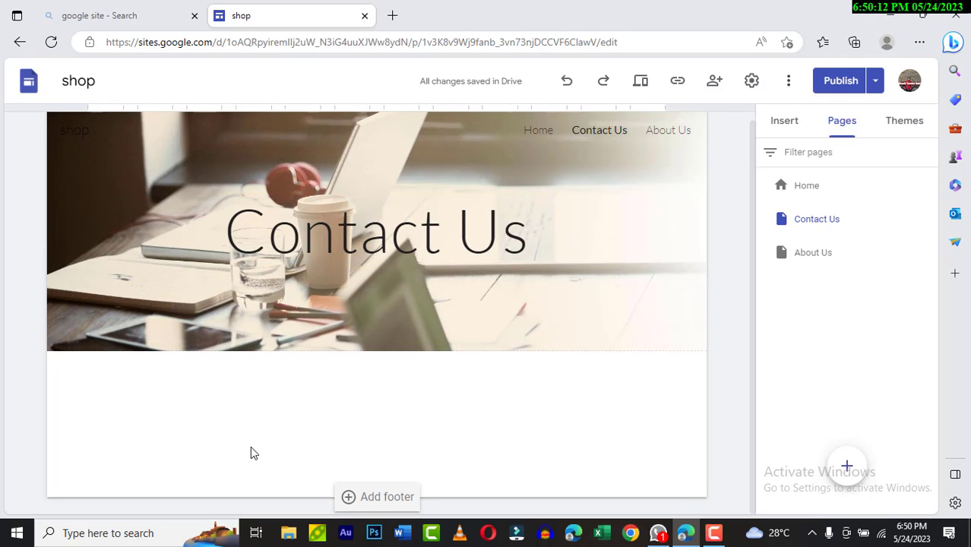
click(793, 125)
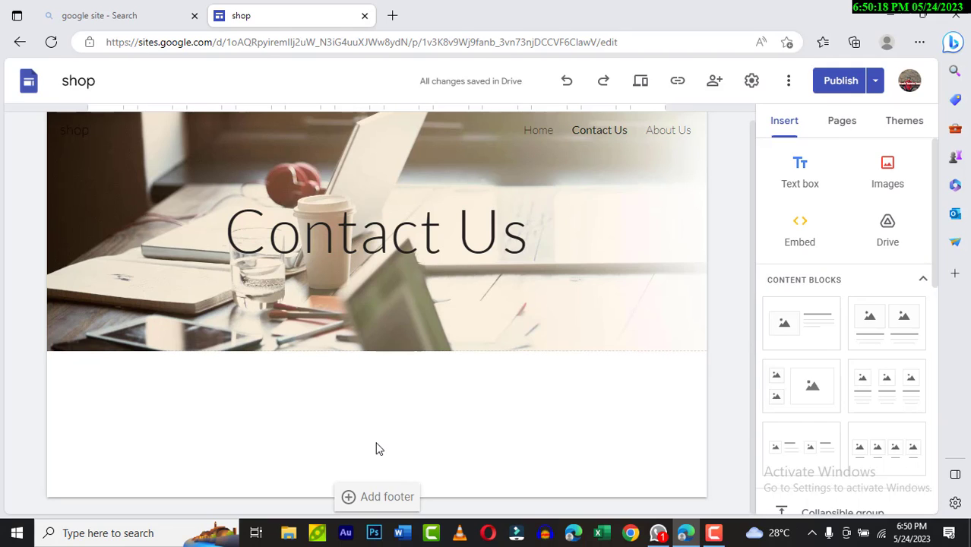
click(800, 181)
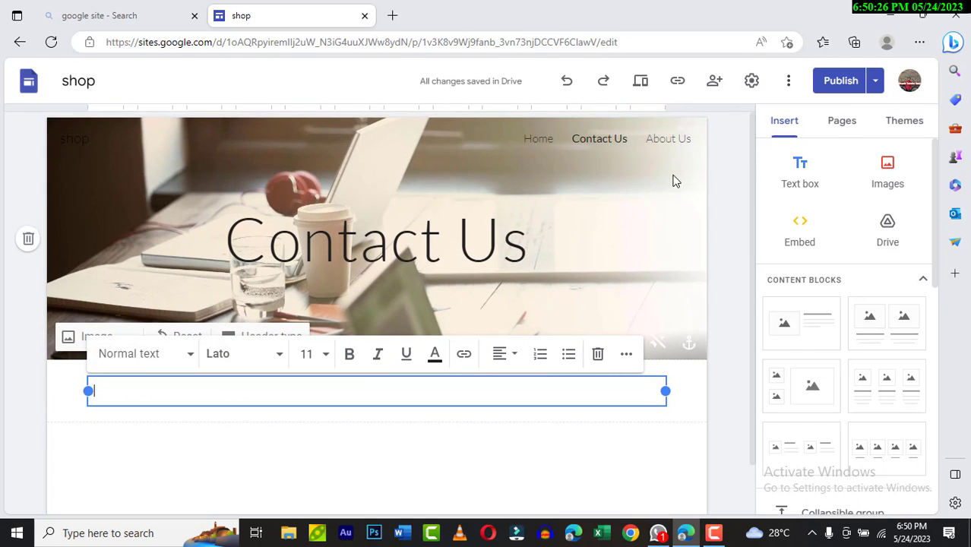
Open the About Us page and preview it in phone size
click(679, 146)
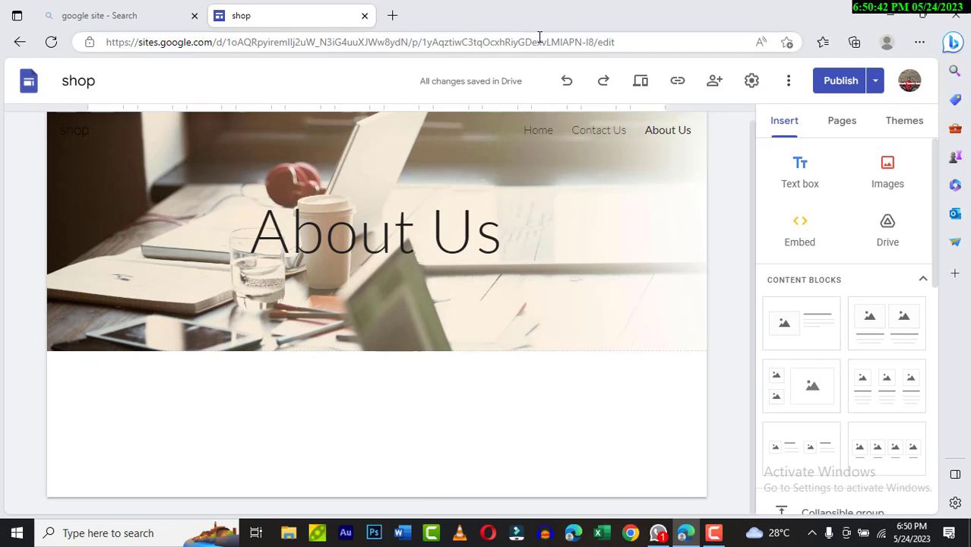
click(642, 85)
click(640, 82)
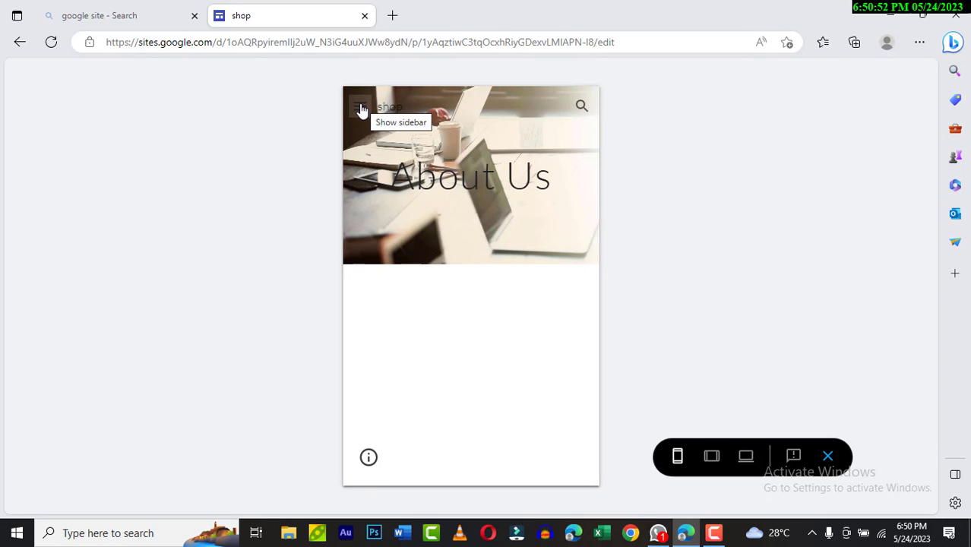
Open the Home page through the phone preview's site navigation and look over its product listings
click(362, 110)
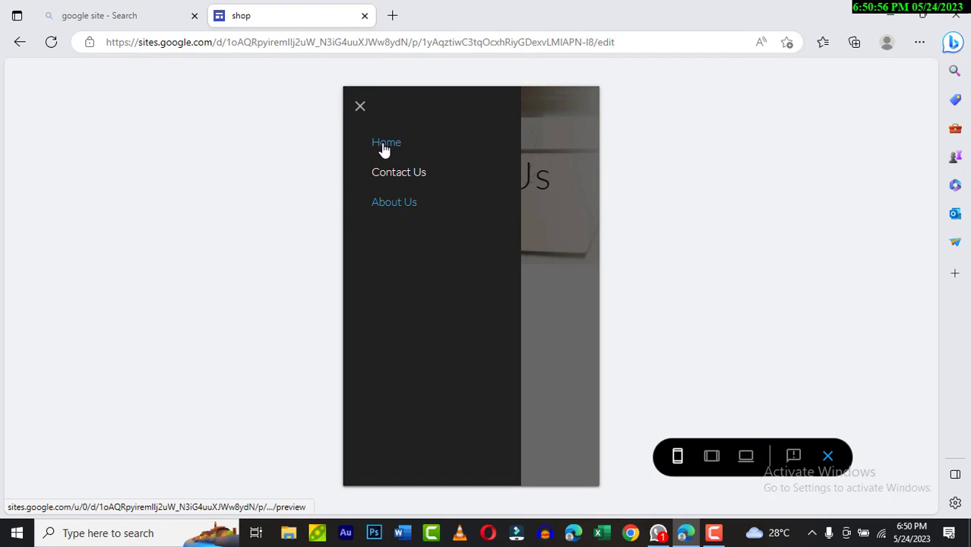
click(384, 148)
scroll(558, 250, down, 4)
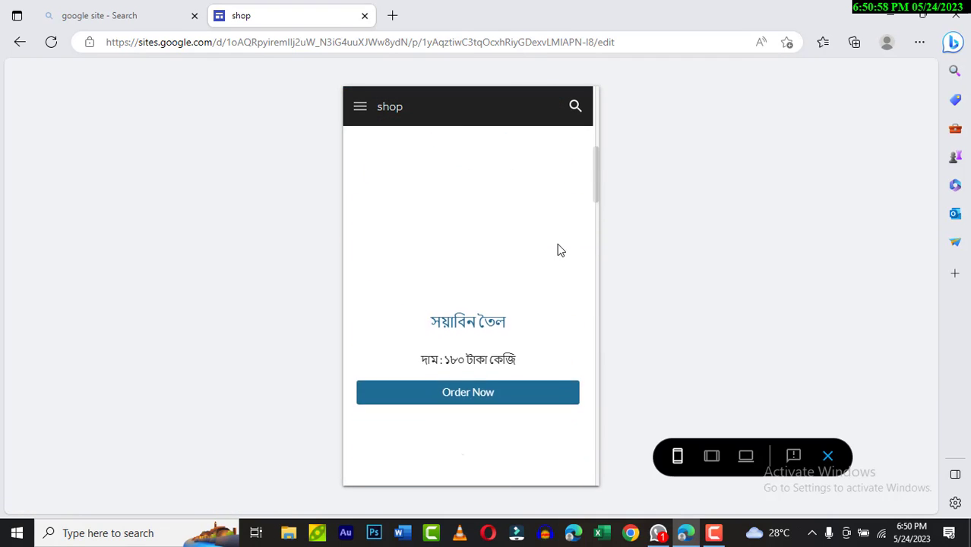
scroll(558, 250, up, 3)
View the Contact Us and About Us pages through the phone preview's site navigation and return to the Home page
click(362, 104)
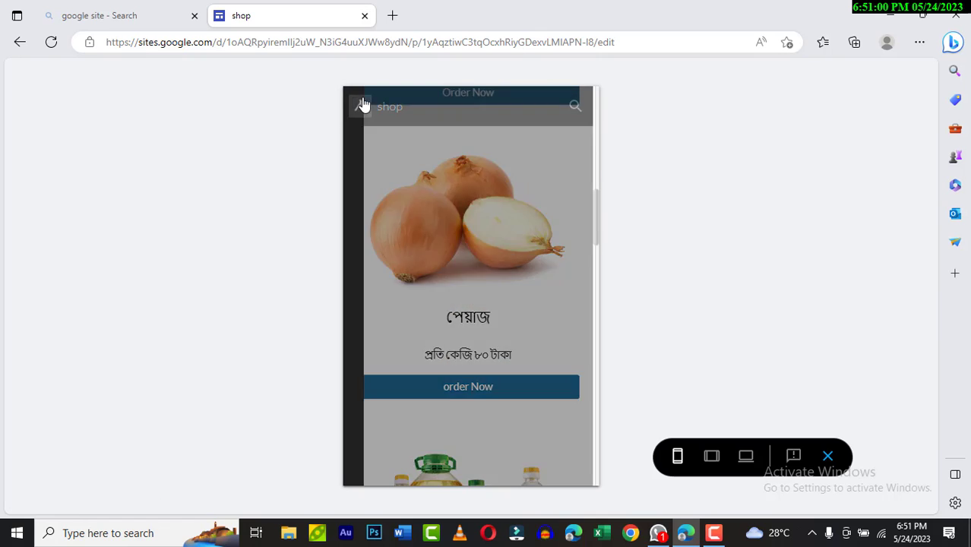
click(398, 172)
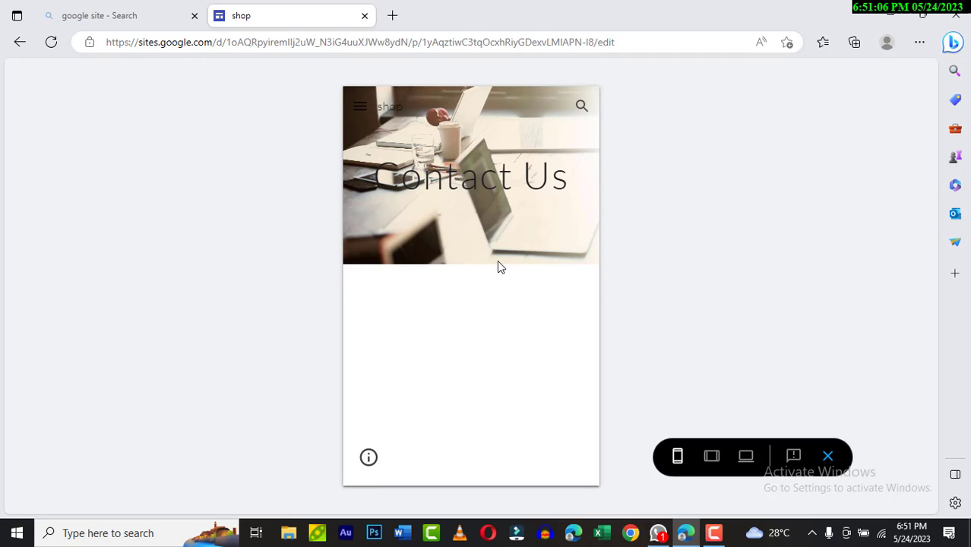
click(360, 114)
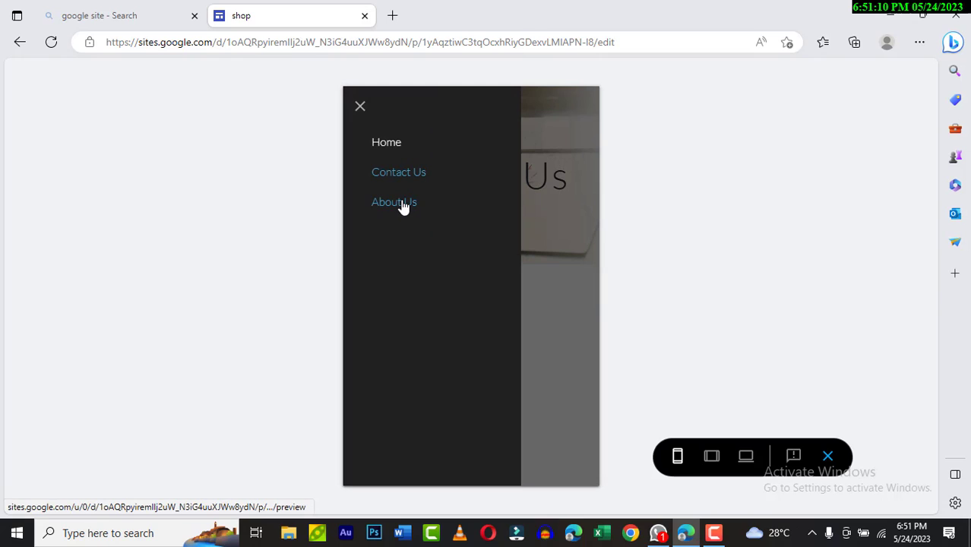
click(401, 204)
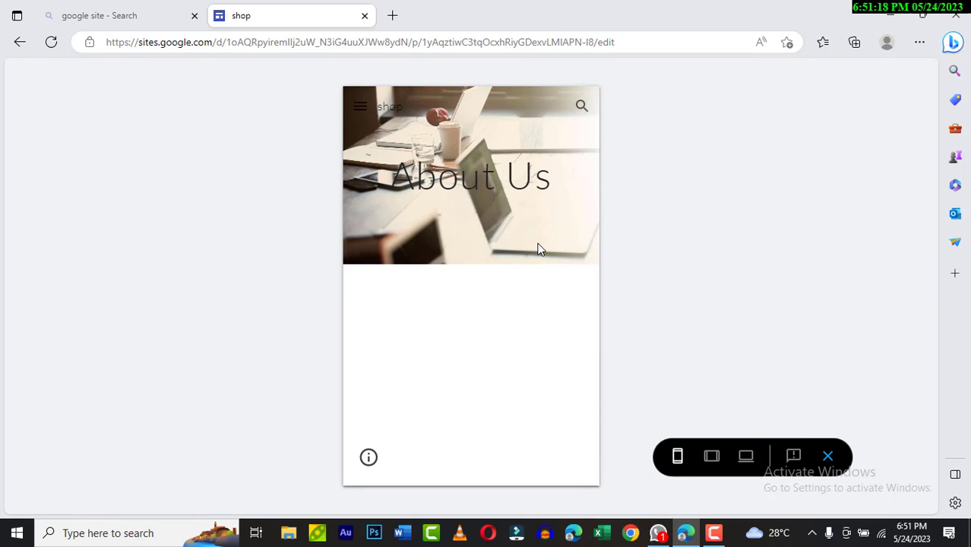
click(361, 111)
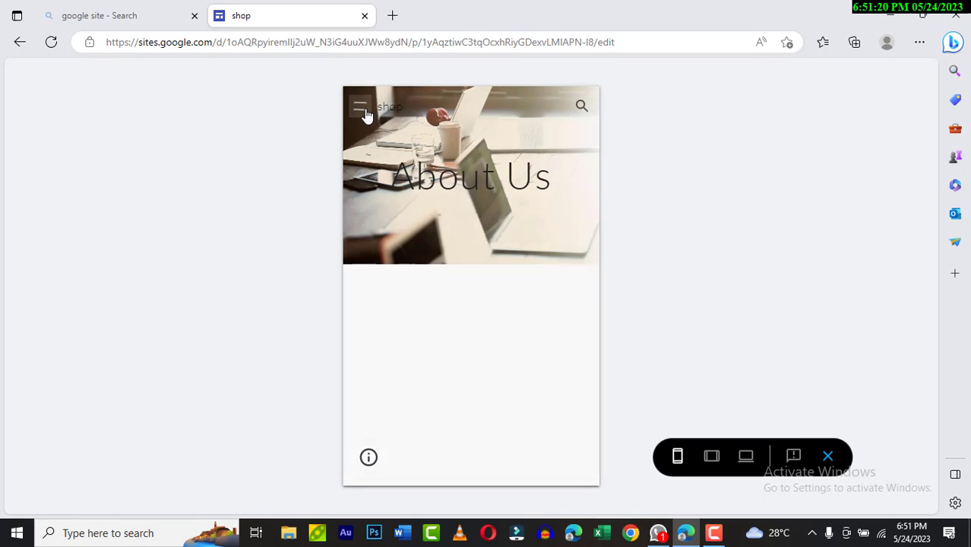
click(386, 142)
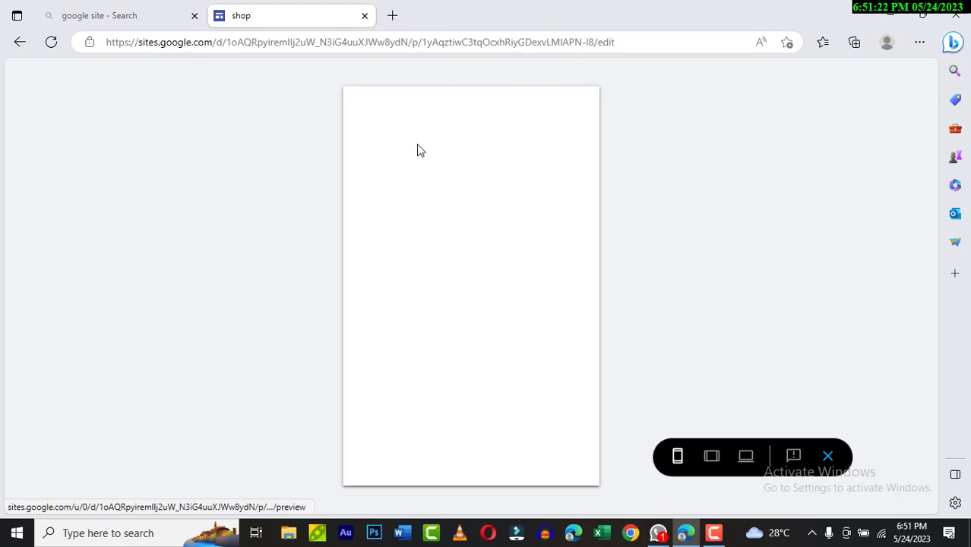